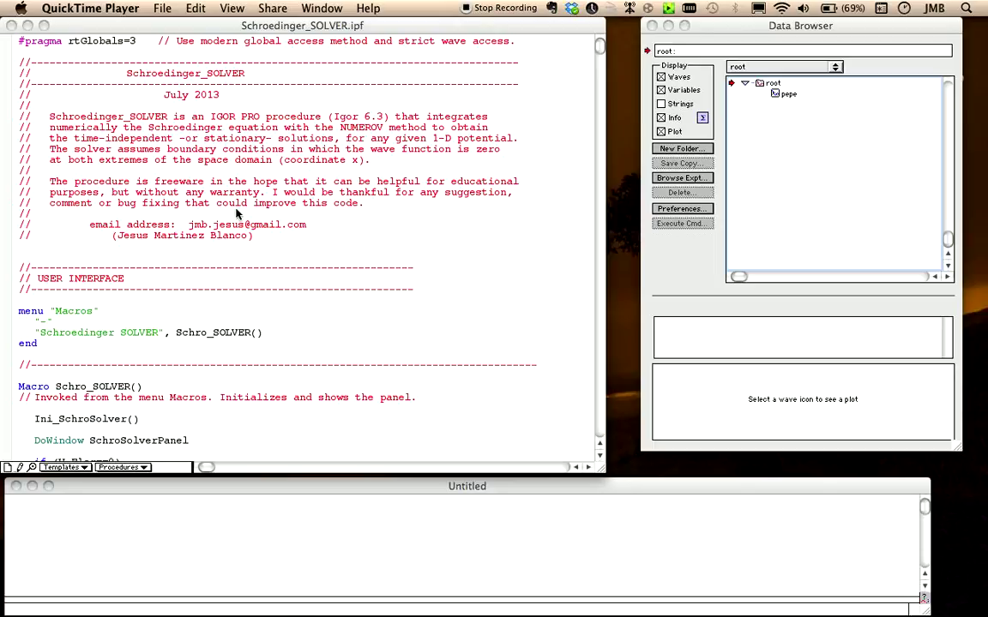
- Switch to Safari showing the Wikipedia time-independent Schrödinger equation for a single non-relativistic particle
key("ctrl+Right")
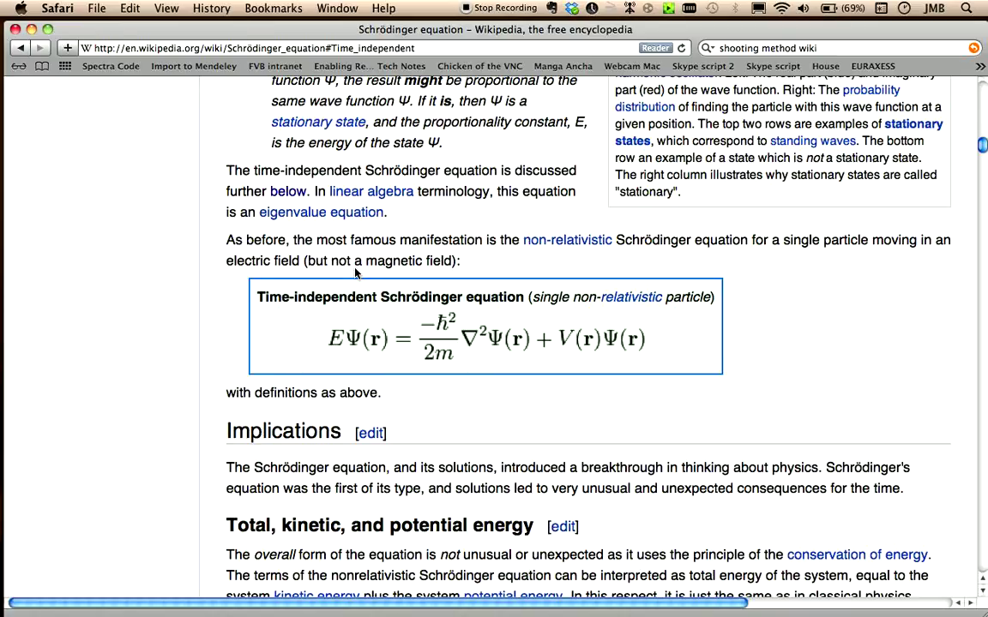
- Back in Igor Pro, launch Macros > Schroedinger SOLVER to plot the Harmonic_Oscillator potential
key("ctrl+Right")
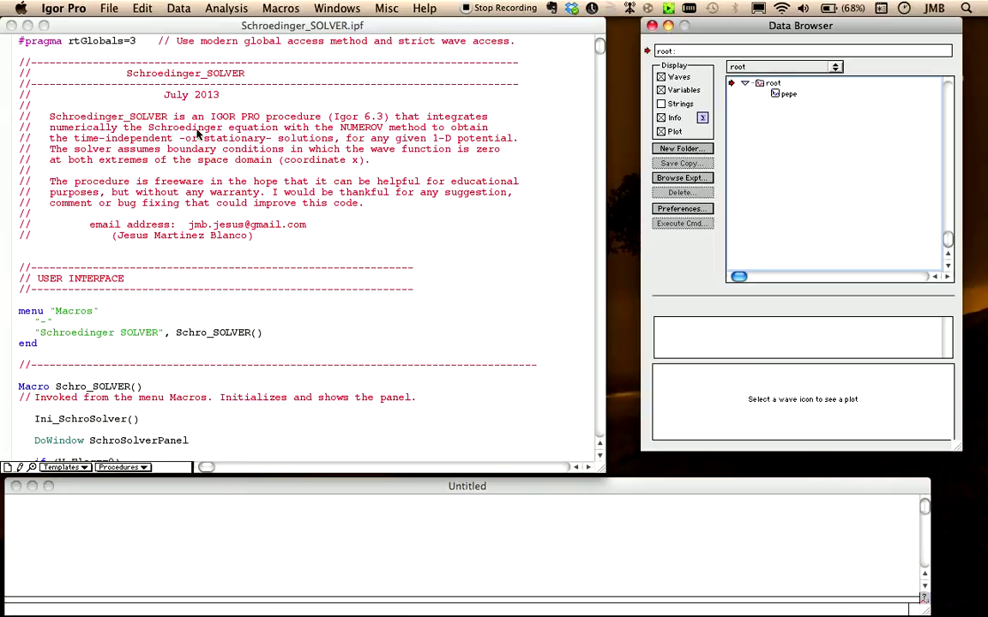
left_click(279, 8)
left_click(257, 35)
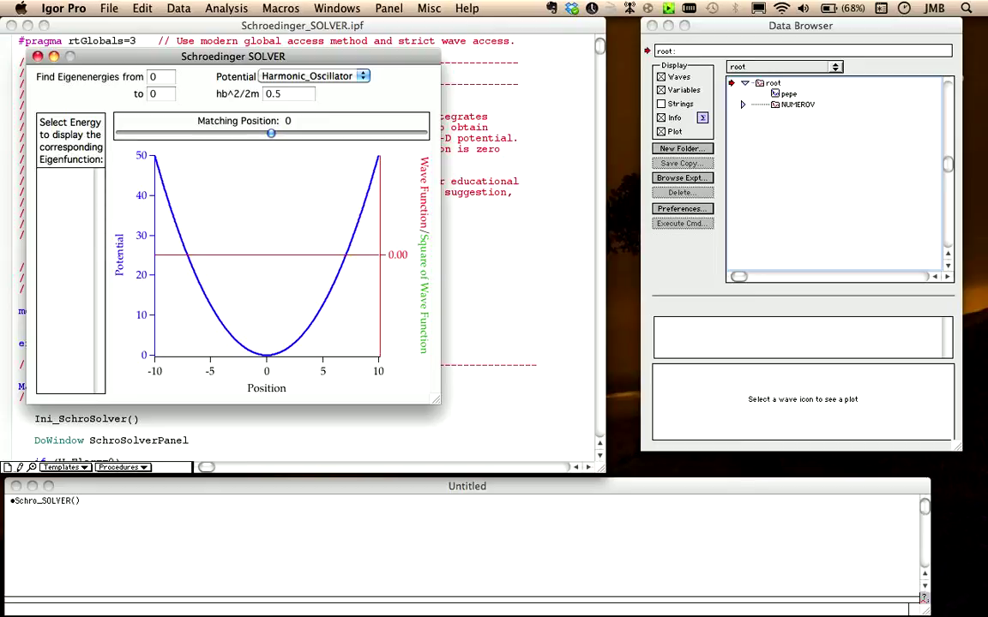
left_click(334, 75)
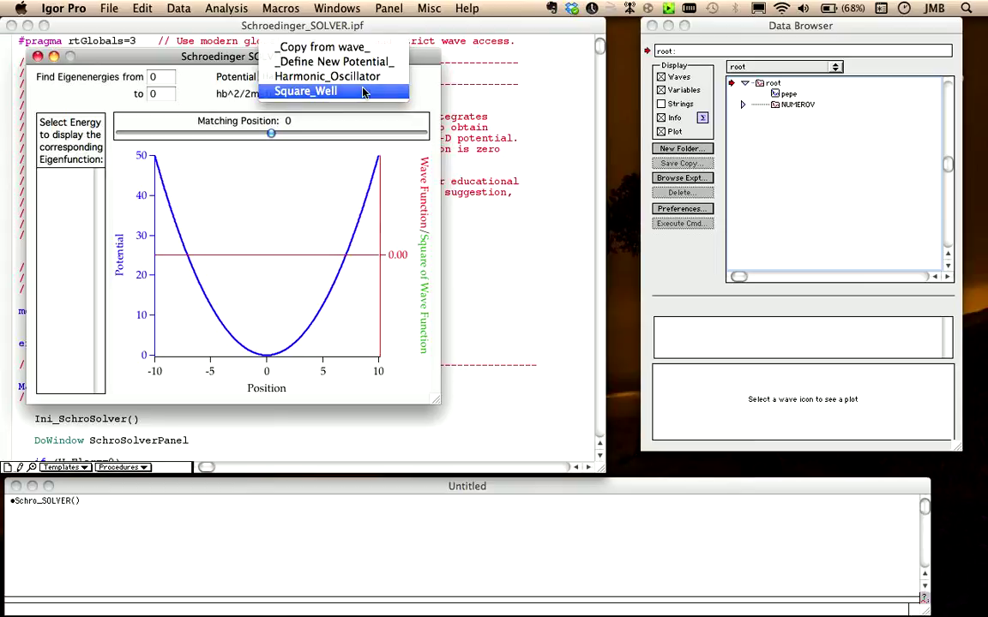
left_click(361, 91)
left_click(325, 77)
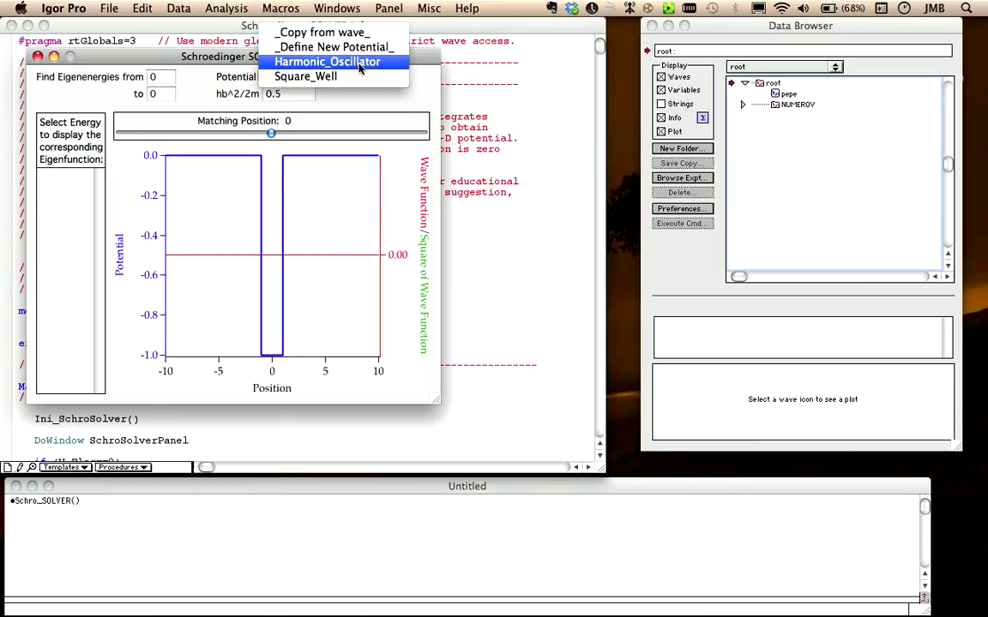
left_click(361, 61)
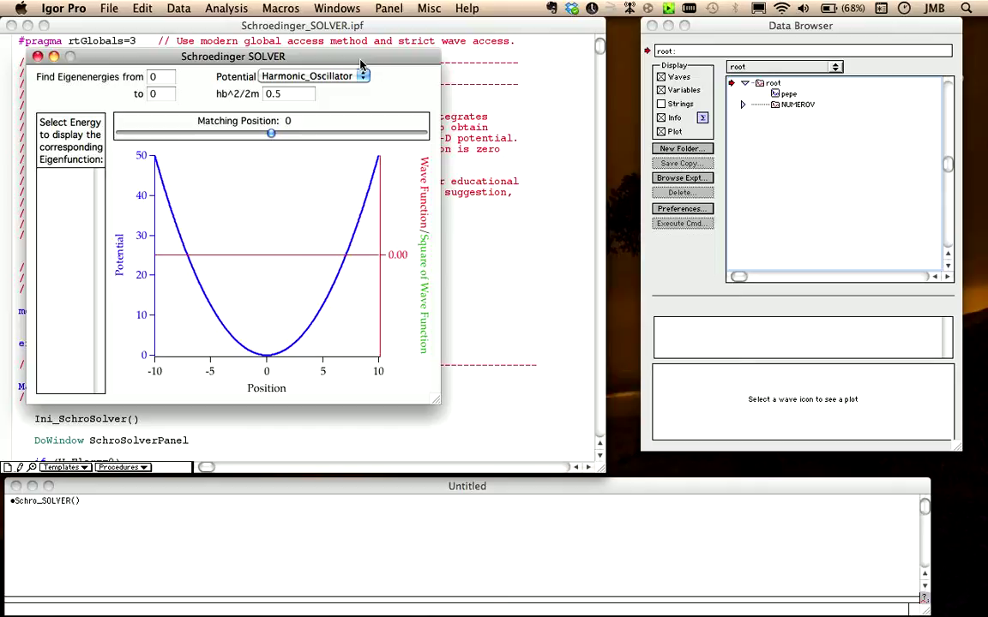
left_click(298, 95)
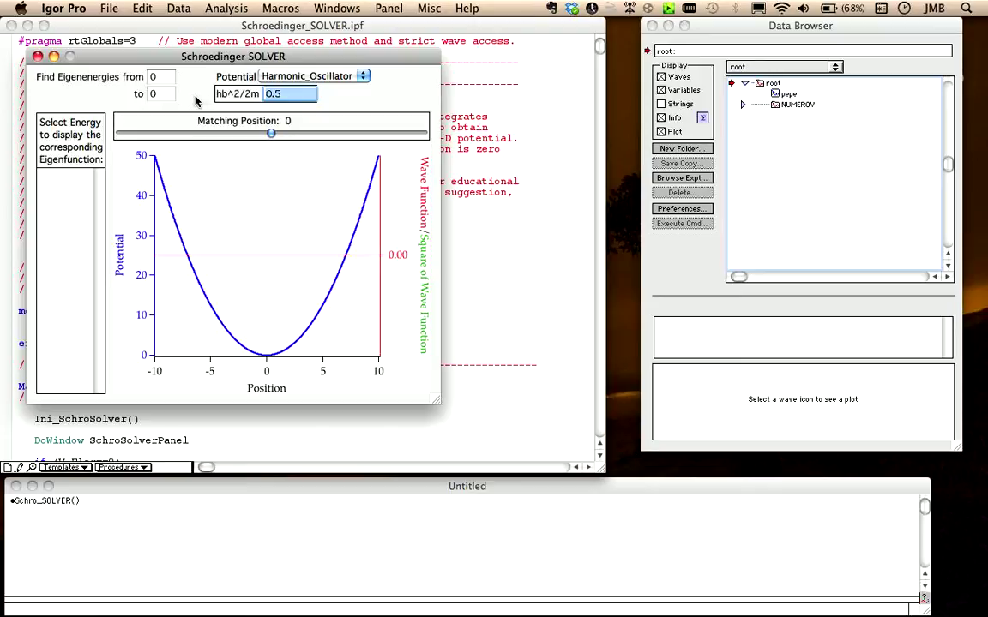
- Set the energy range 0 to 10, listing eigenenergies 0.5–9.5, and plot the 2.5 eigenfunction
left_click(149, 76)
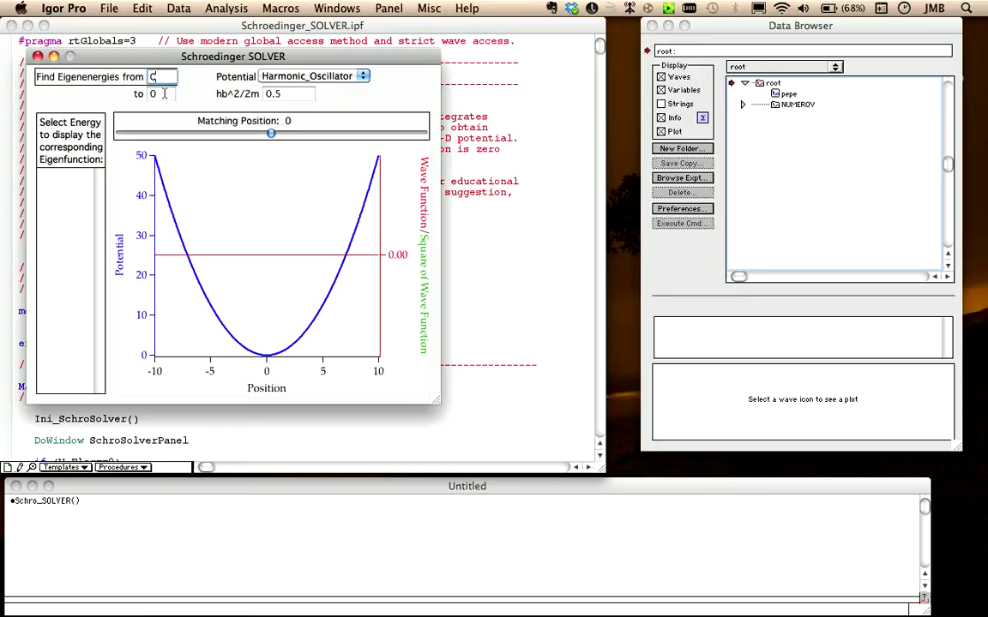
left_click(165, 93)
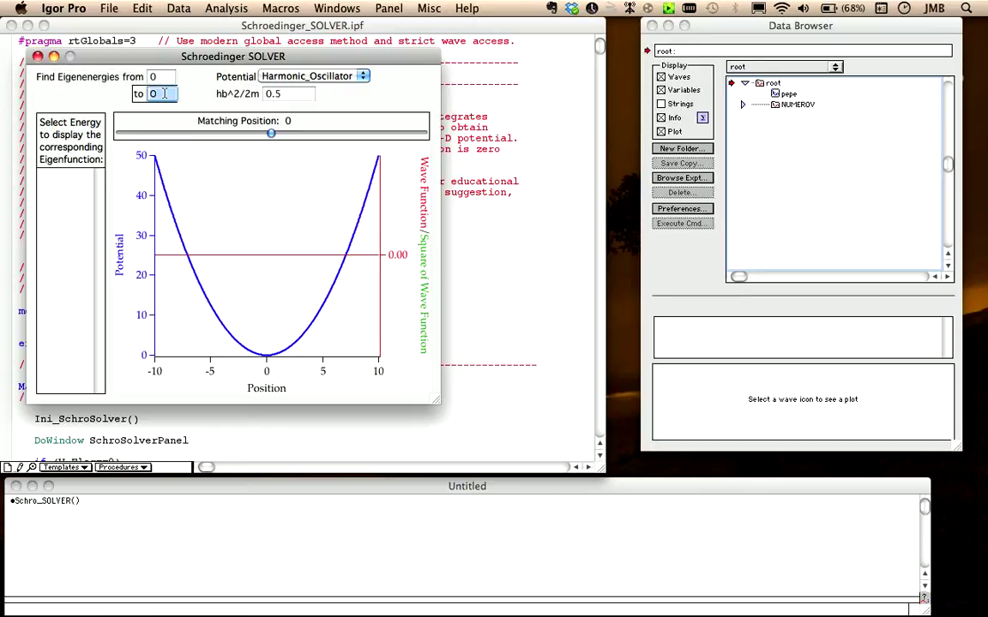
type("10")
key("Return")
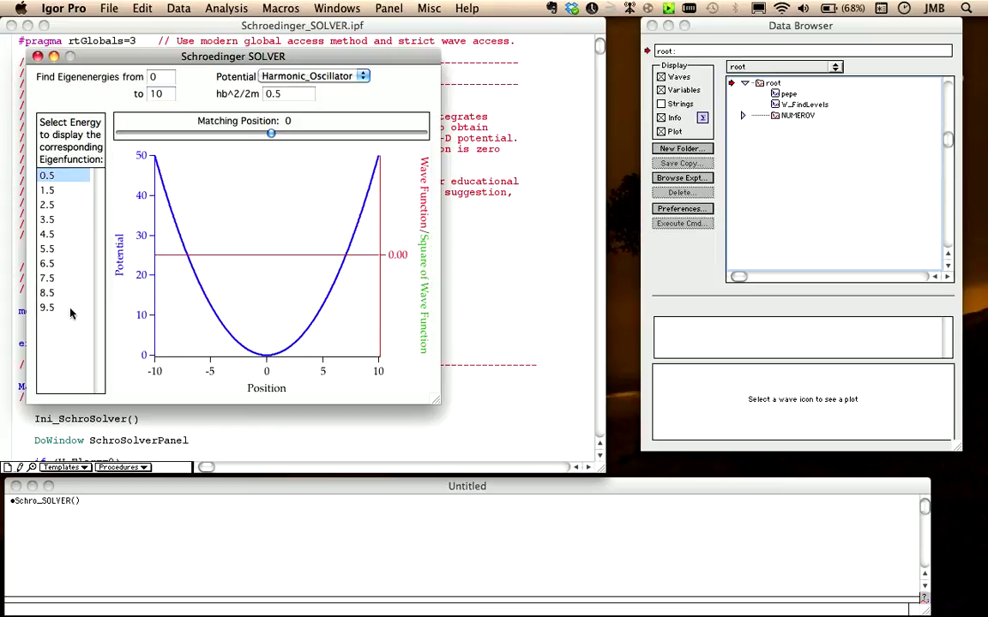
left_click(59, 175)
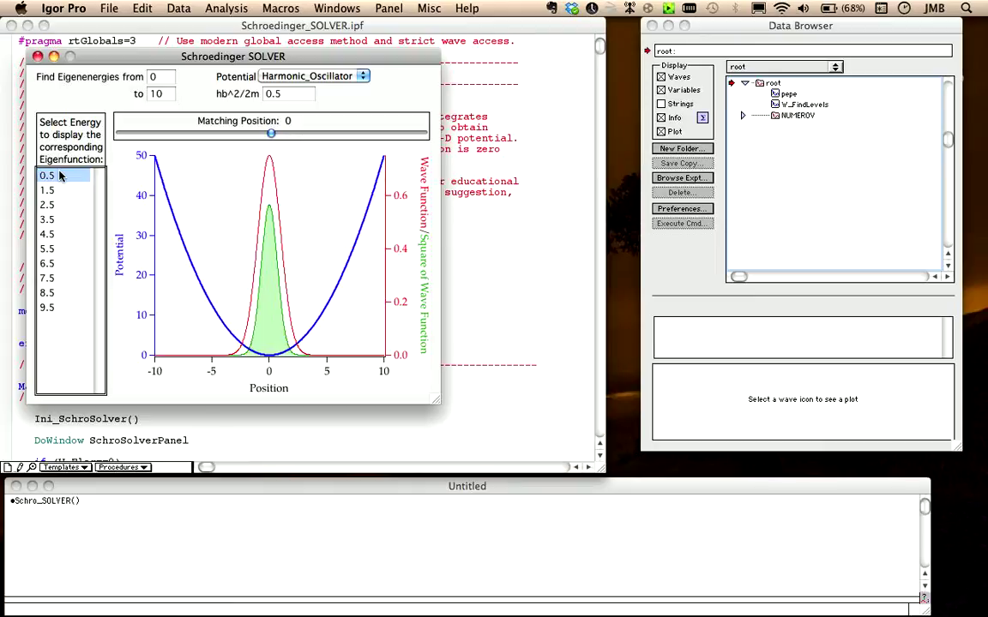
left_click(60, 204)
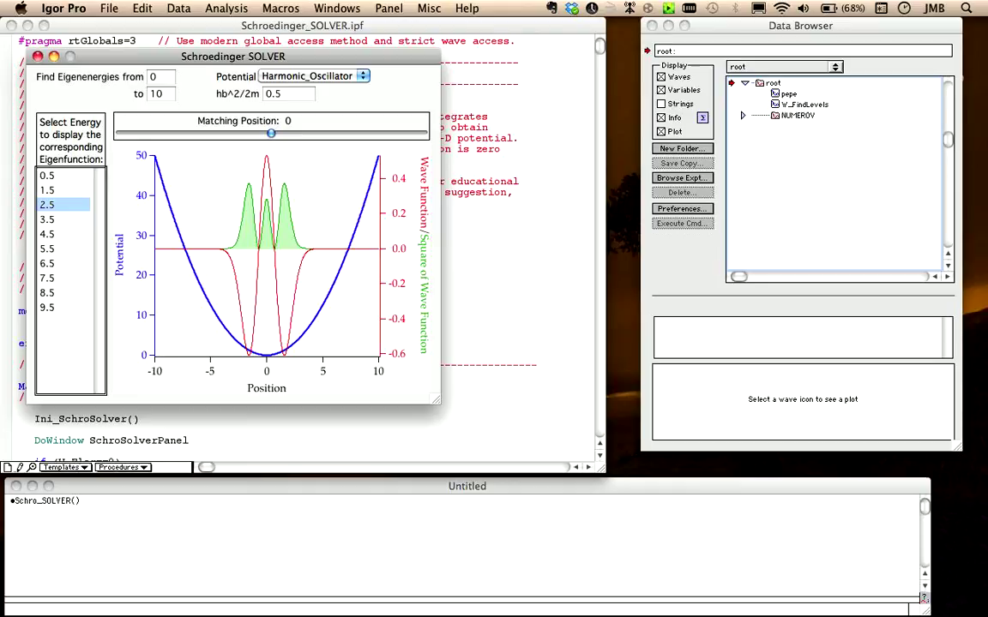
key("ctrl+Right")
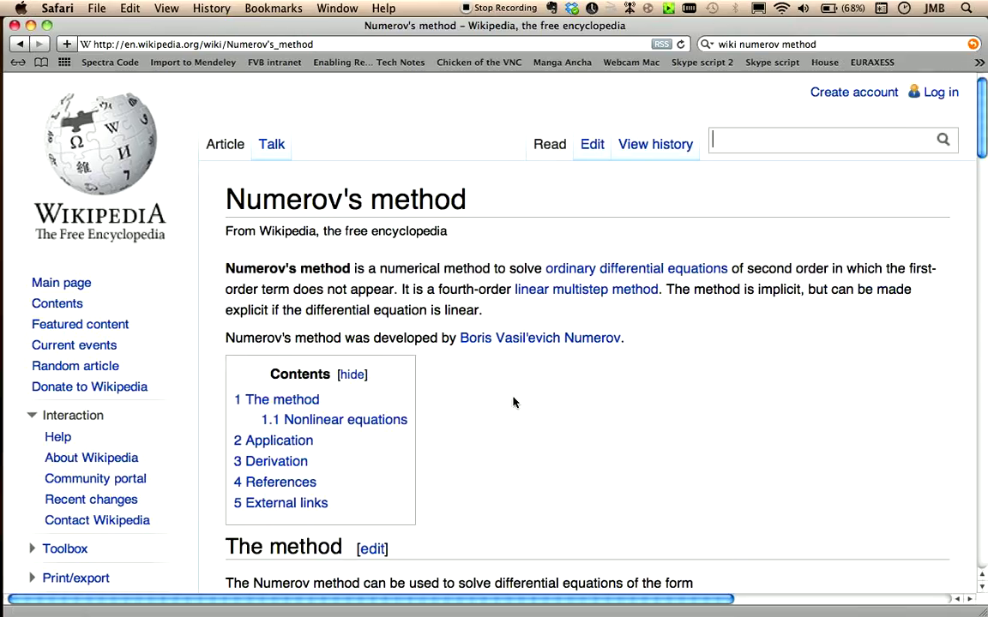
scroll(514, 402, "down", 1)
scroll(513, 402, "down", 5)
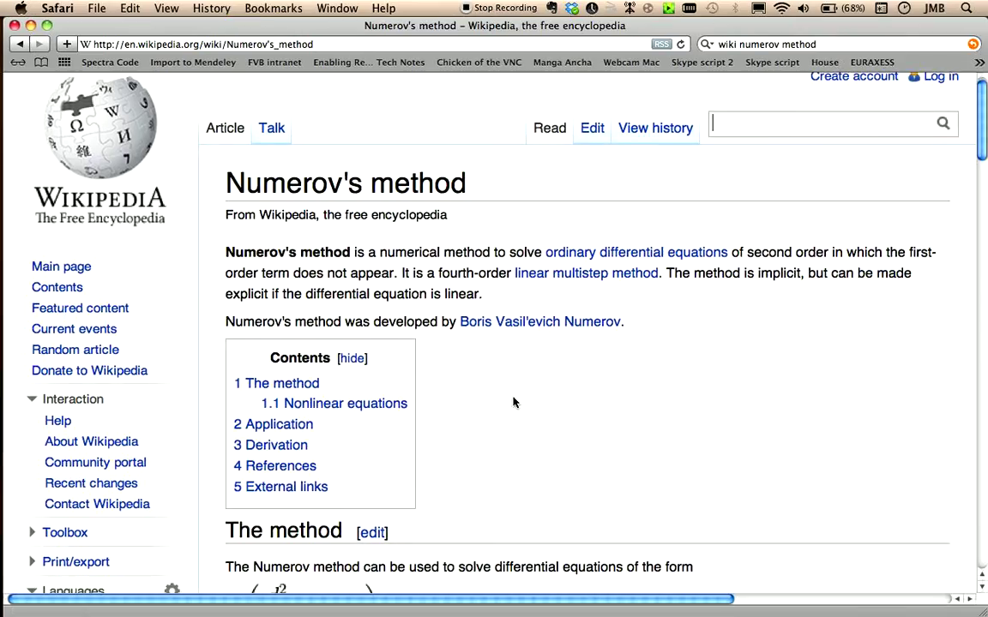
scroll(514, 402, "down", 1)
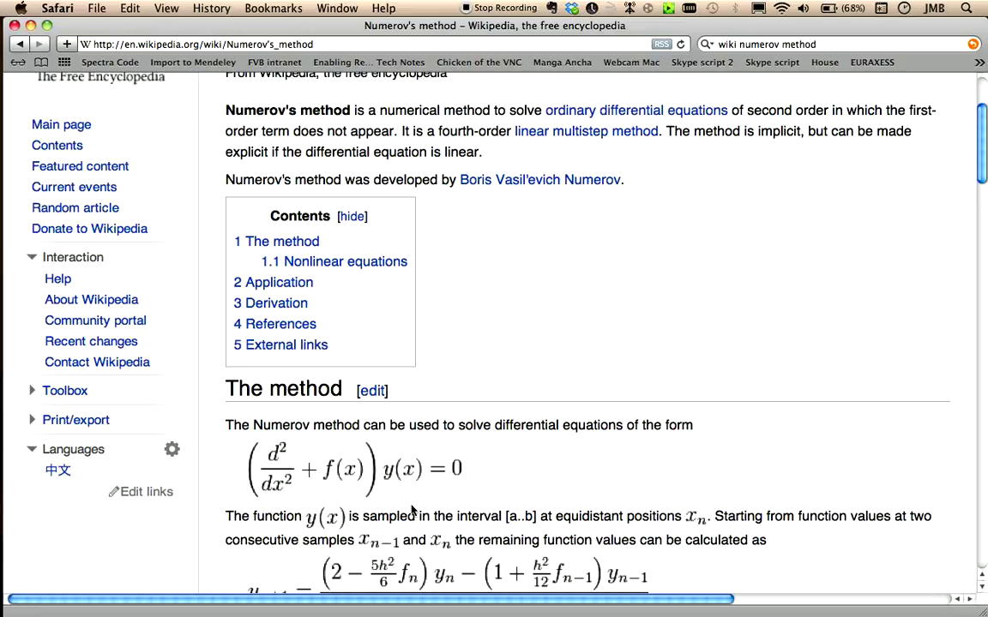
key("super+Tab")
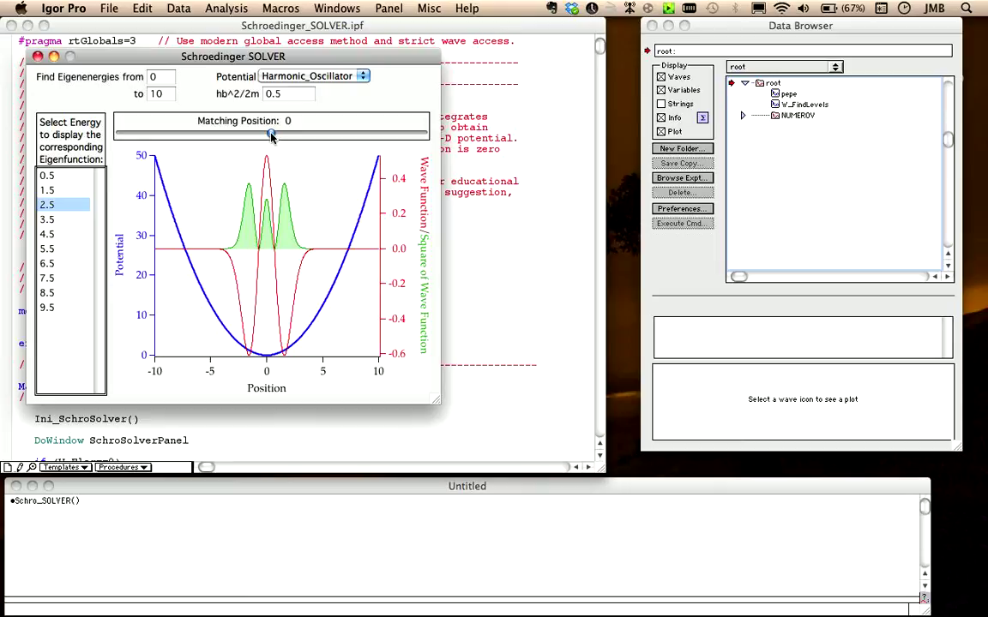
- Slide the matching position out to about 6.3 and back to 2.72102
left_click_drag(271, 138, 366, 140)
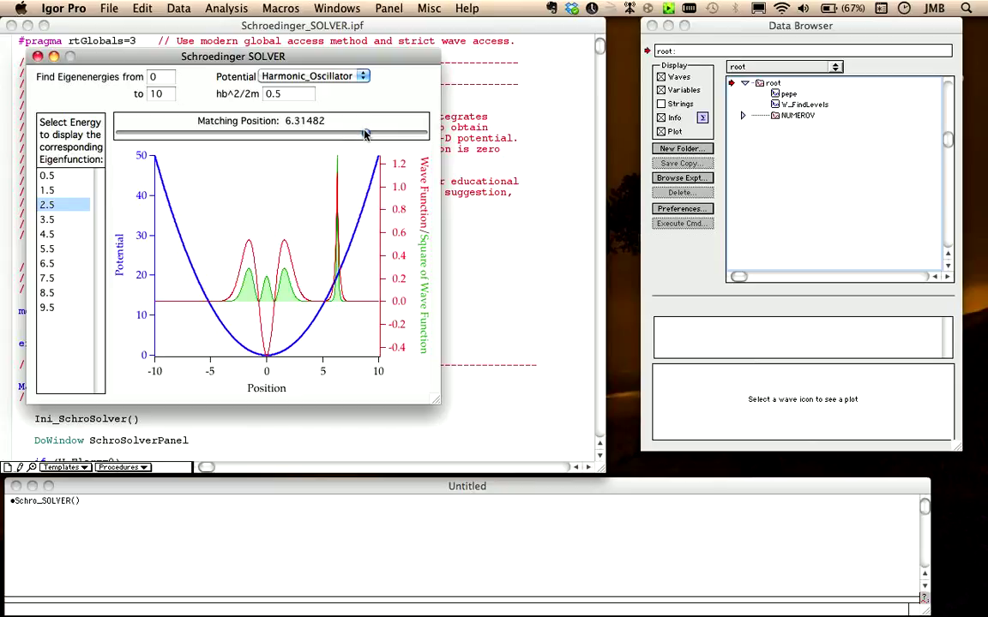
left_click_drag(365, 135, 318, 136)
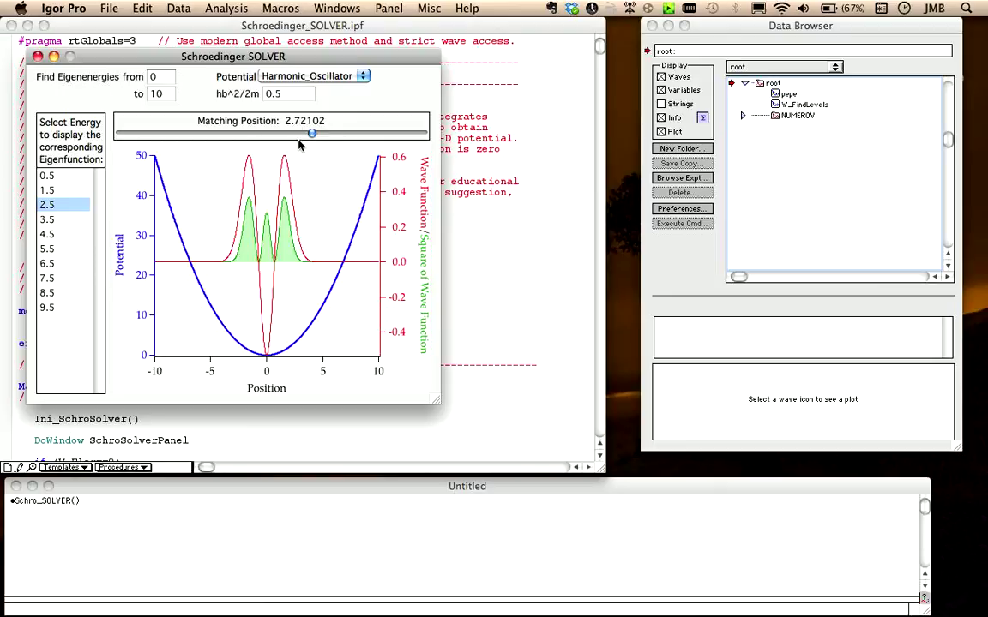
- Define a custom potential 'step' with 1000 points, -10 to 10, V(x) = (x)>3? 1 : 0
left_click(363, 76)
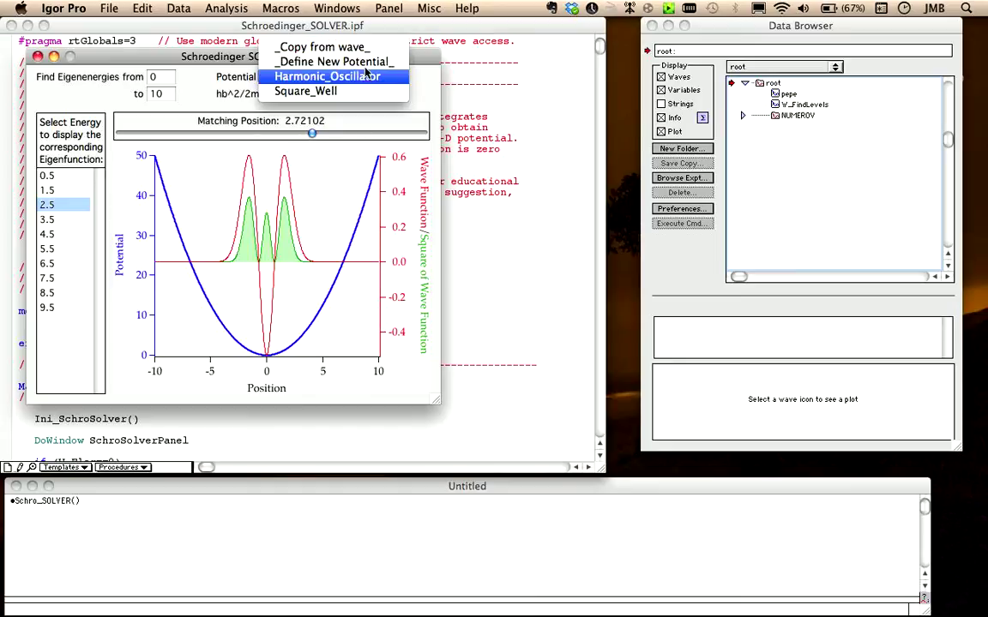
left_click(366, 62)
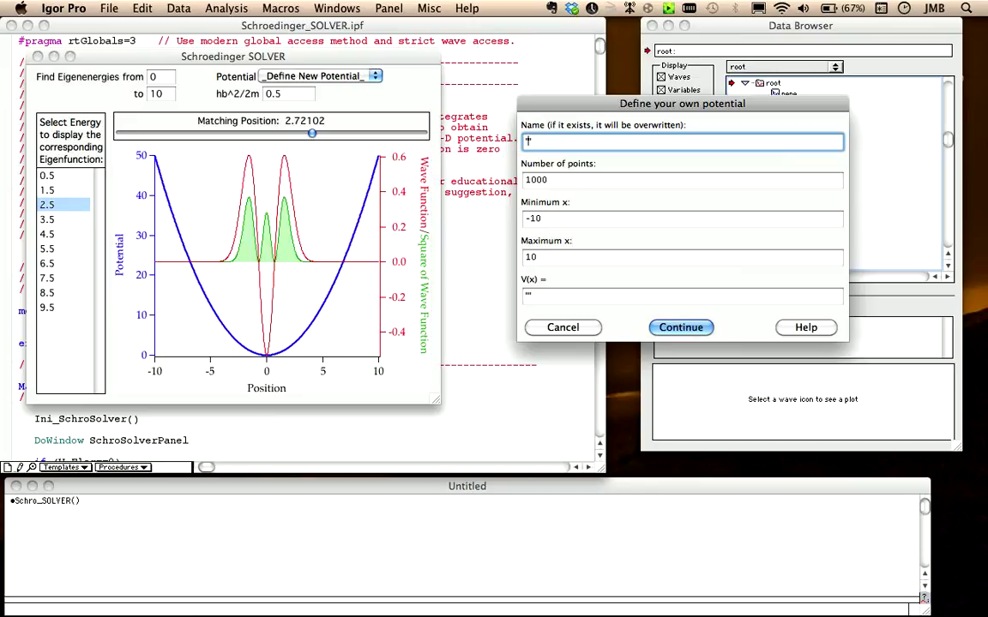
type("step")
key("Tab")
key("Tab")
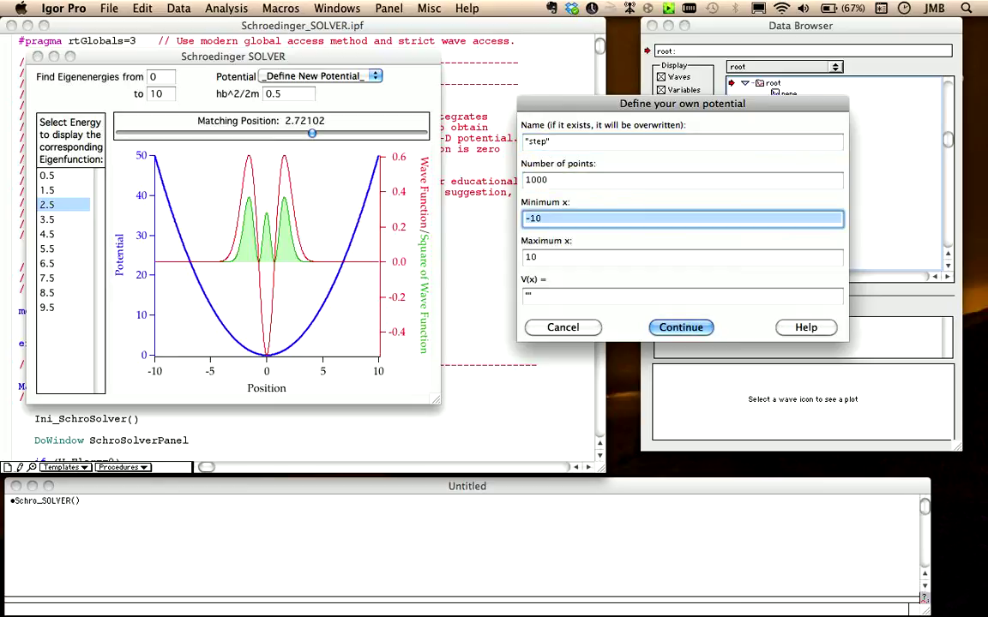
key("Tab")
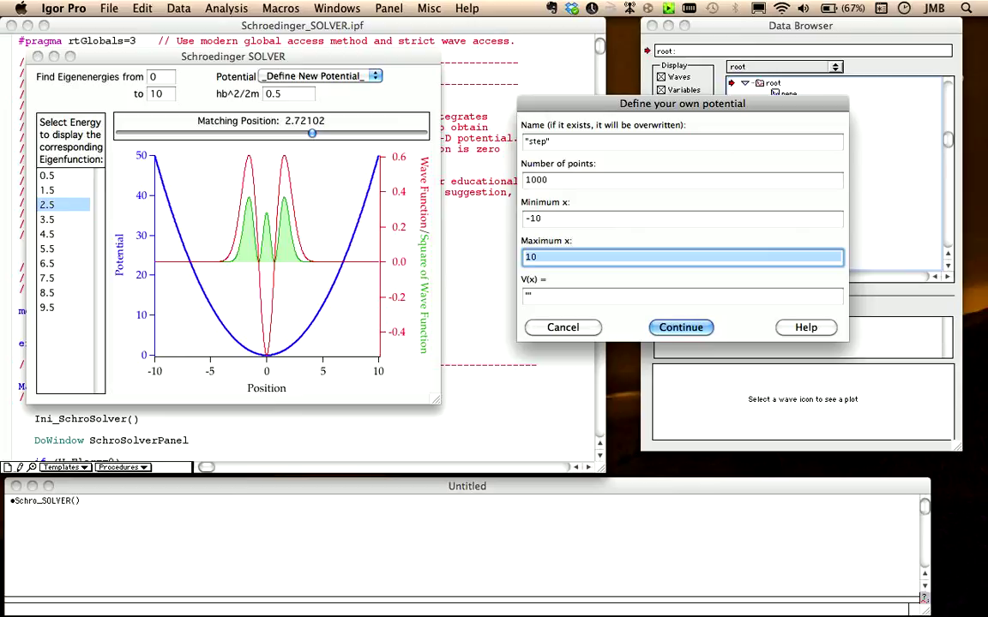
key("Tab")
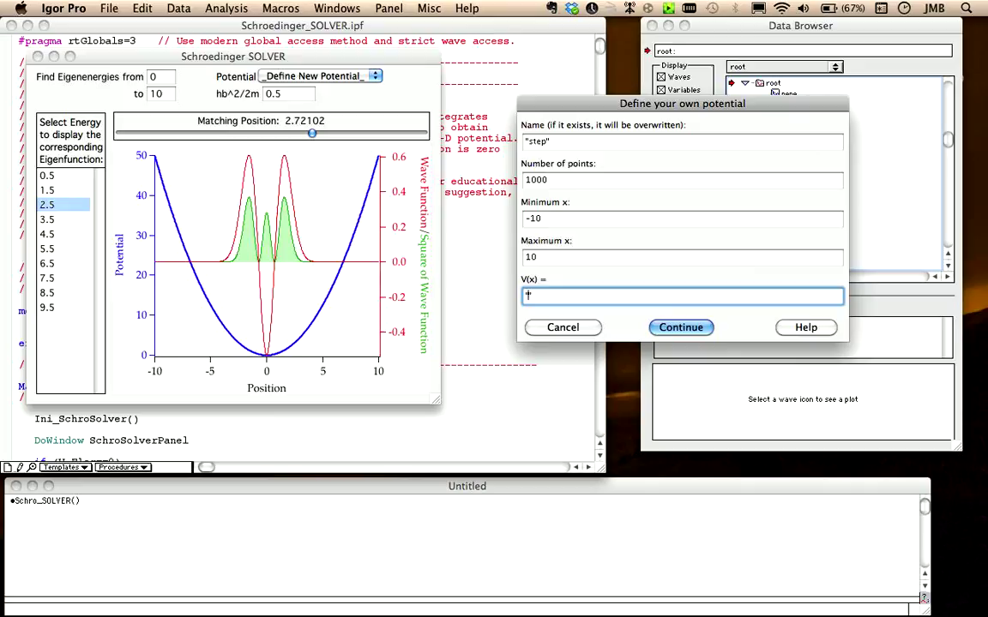
type("(x)")
type(">3")
type("? 1")
type(" : 0")
- Create the step potential and compute its eigenenergies from 0 to 10 with hb^2/2m 0.5
left_click(681, 328)
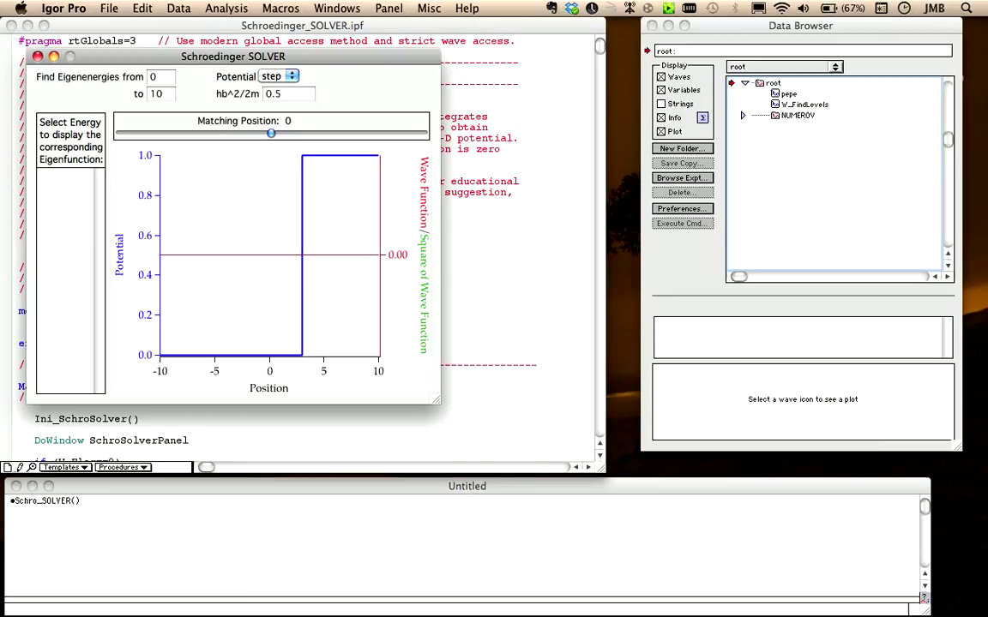
left_click(144, 72)
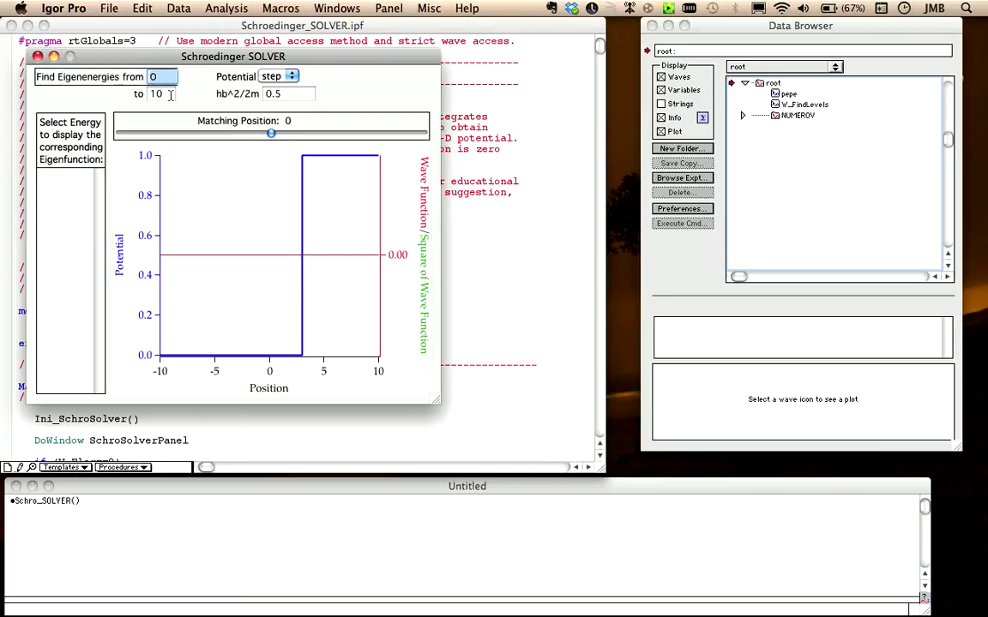
left_click(172, 95)
left_click(294, 96)
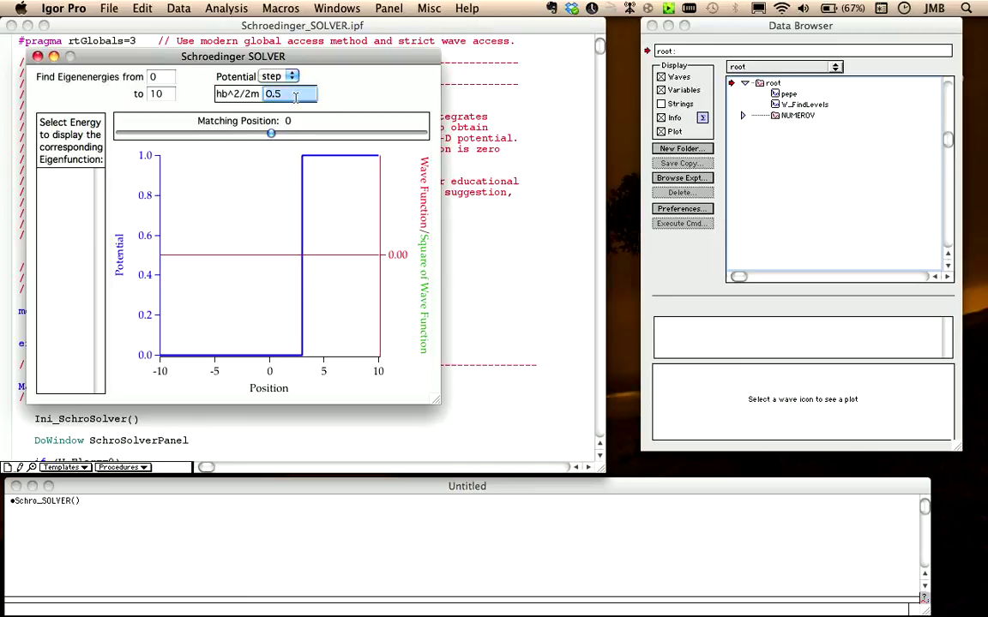
key("Return")
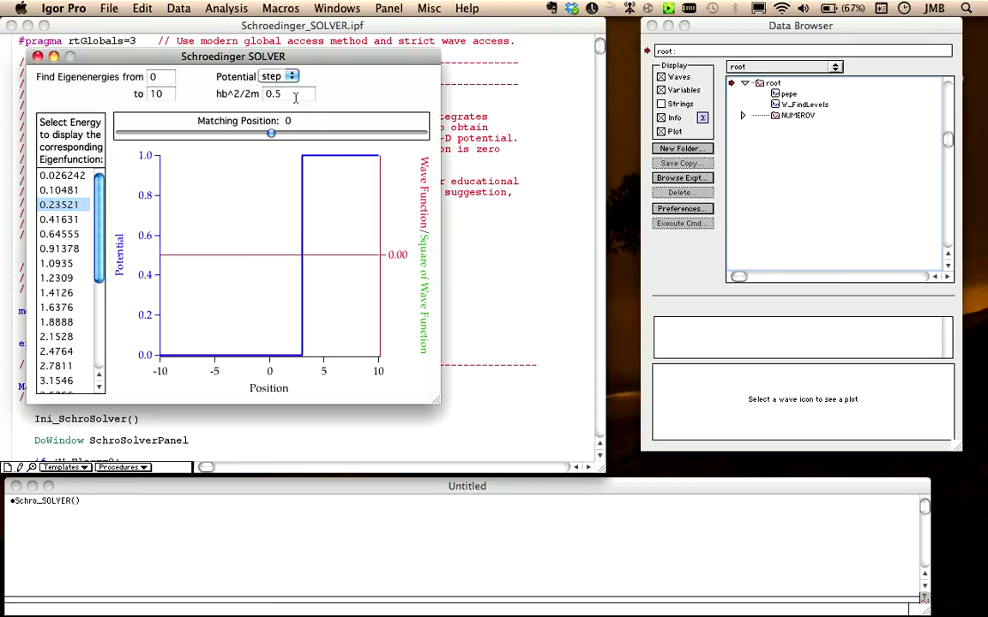
- Plot eigenfunctions for energies 0.23521 and 1.0935, ending on 0.91378
left_click(75, 206)
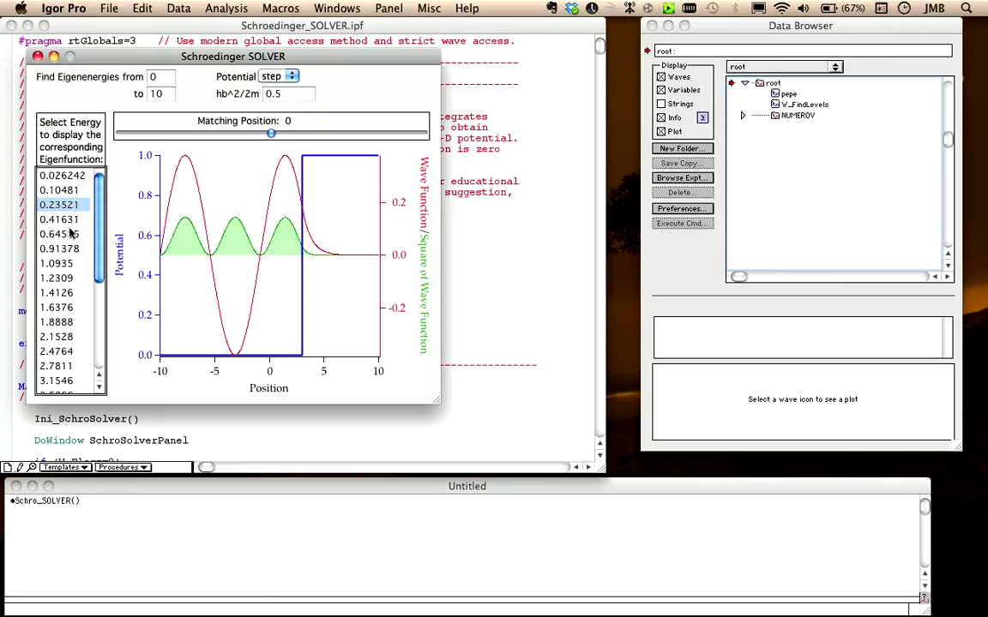
left_click(65, 261)
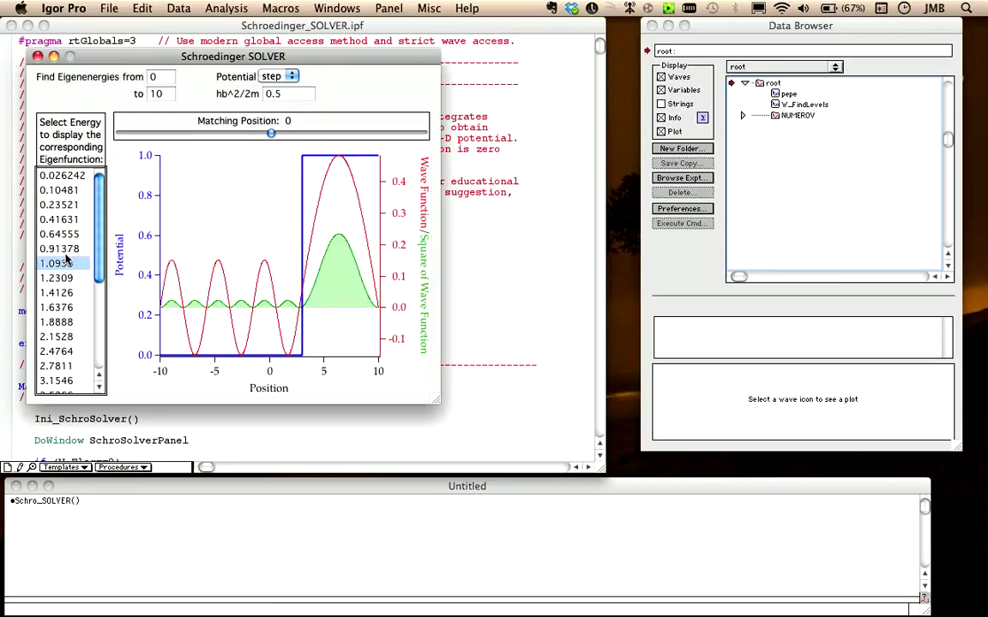
left_click(65, 250)
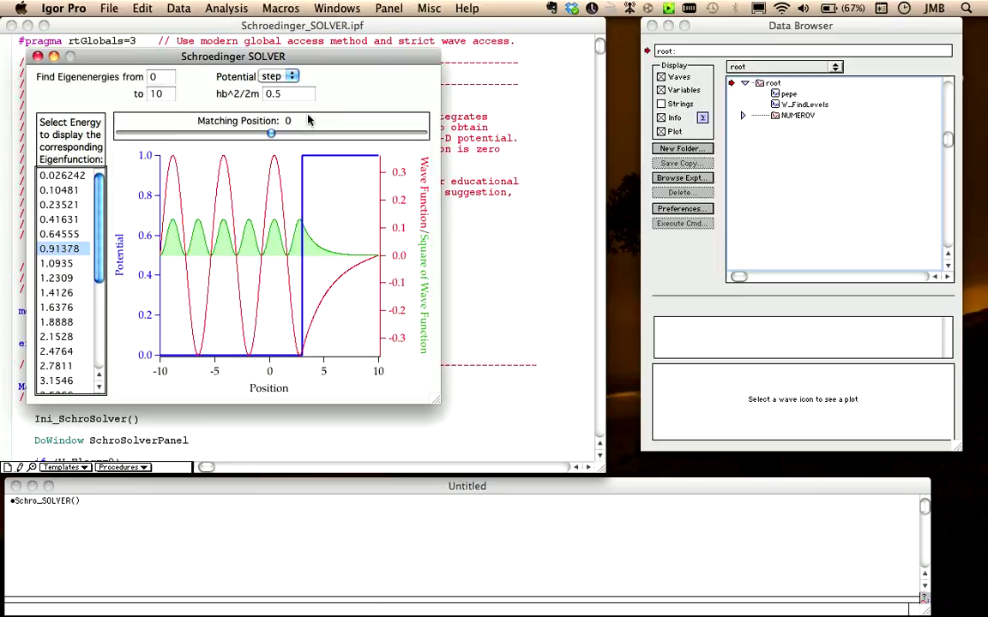
- Copy a new potential from the pepe wave via Potential > _Copy from wave_
left_click(290, 77)
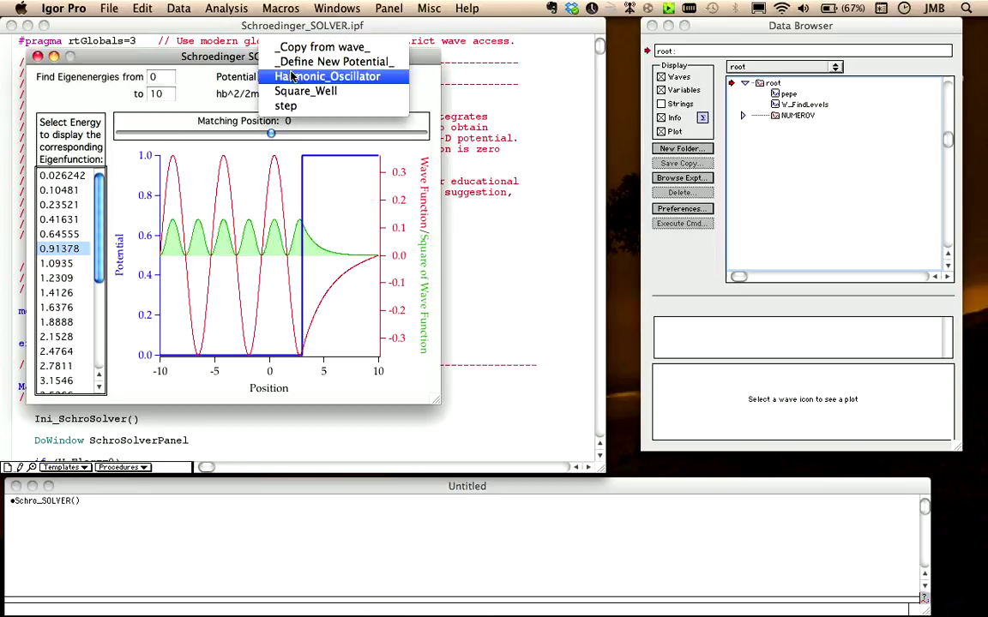
left_click(338, 52)
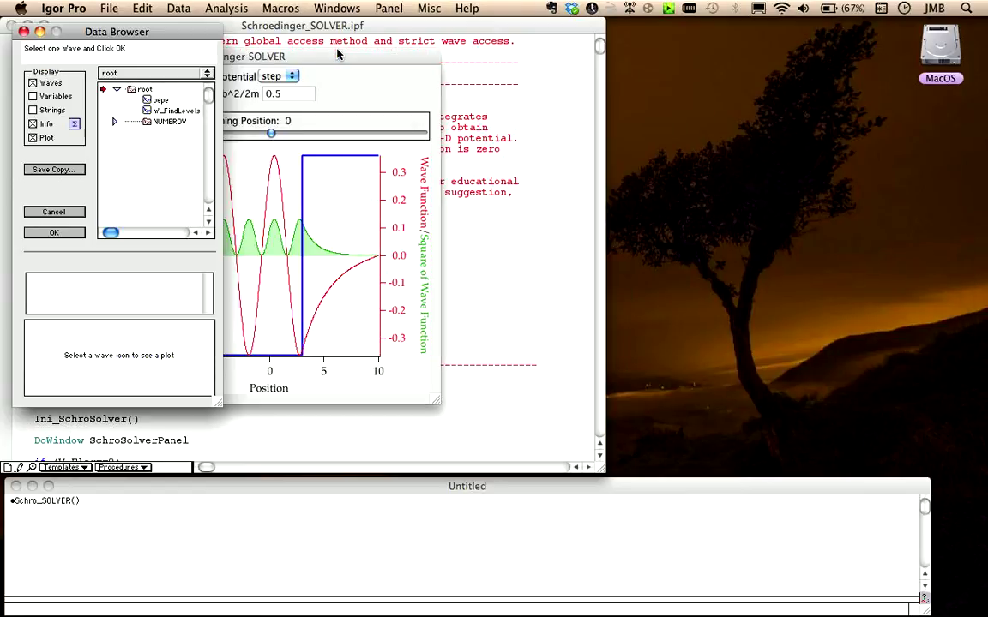
left_click(163, 101)
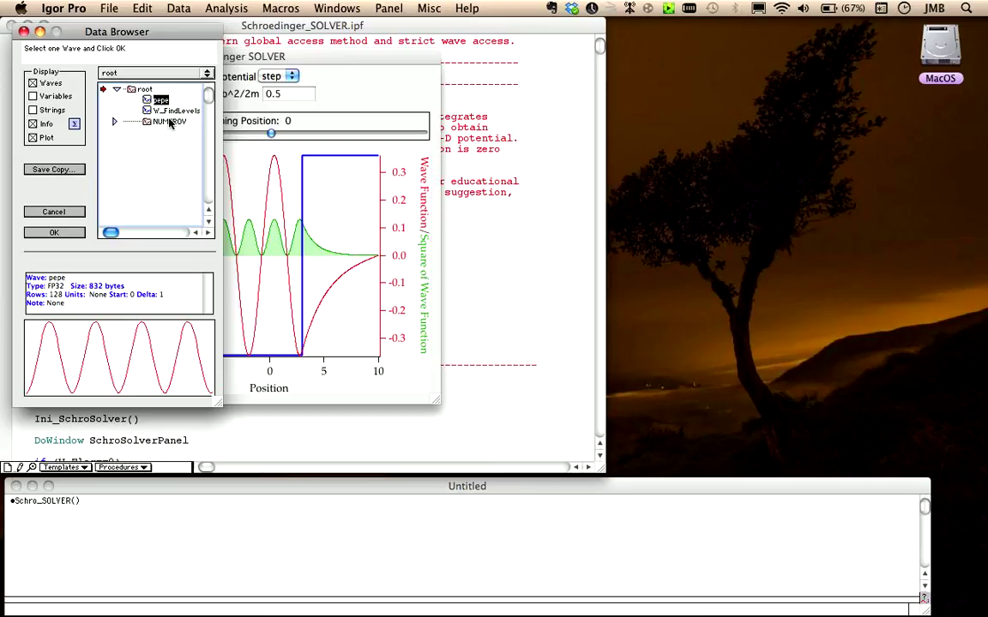
left_click(72, 233)
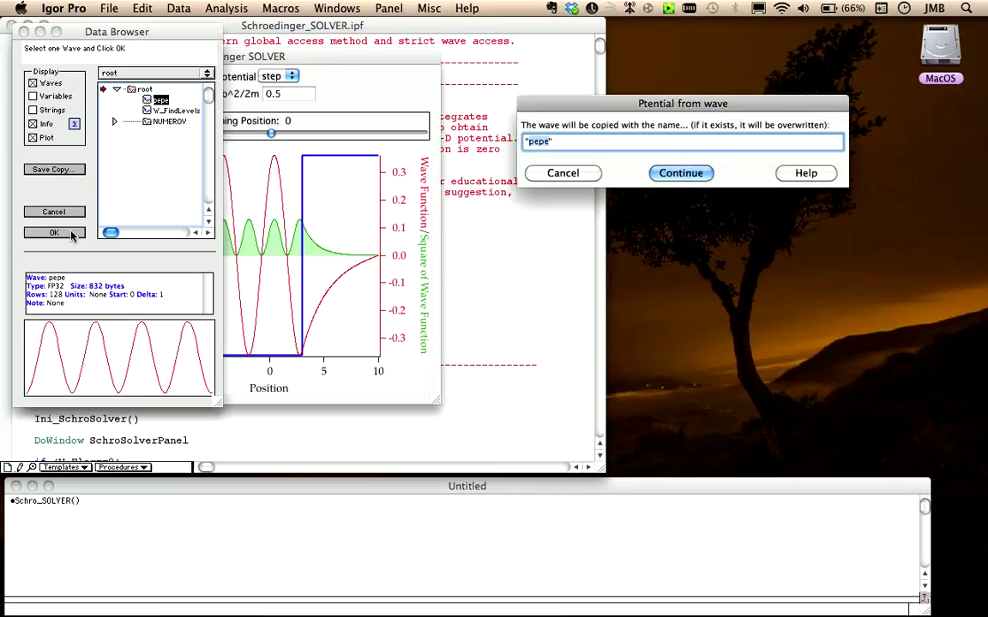
- Name the copied potential 'test', then enlarge the Data Browser and open NUMEROV's potentials folder
type("test")
key("Return")
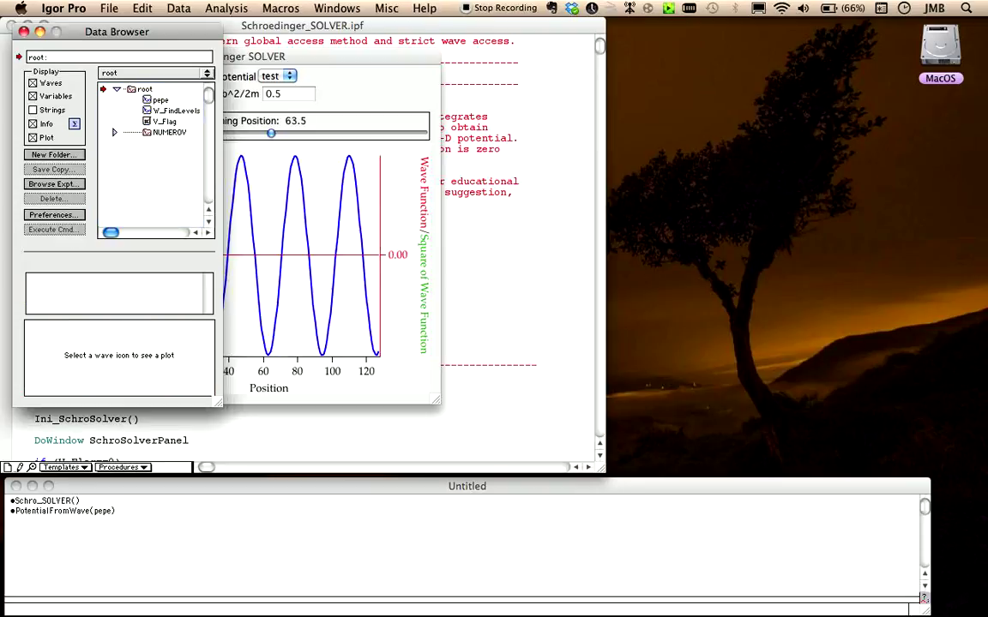
left_click_drag(130, 38, 749, 45)
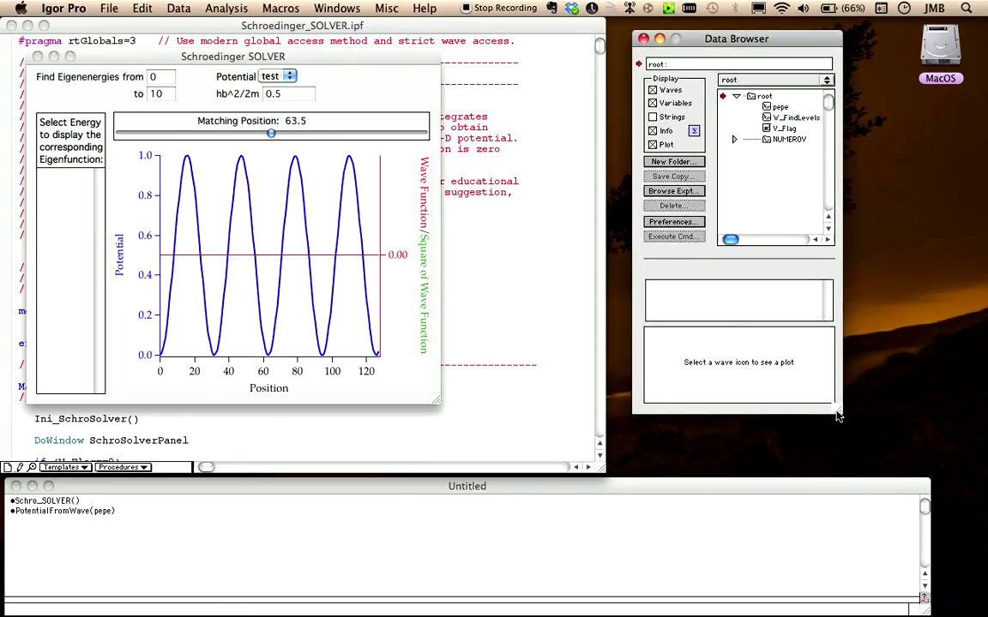
left_click_drag(836, 417, 914, 510)
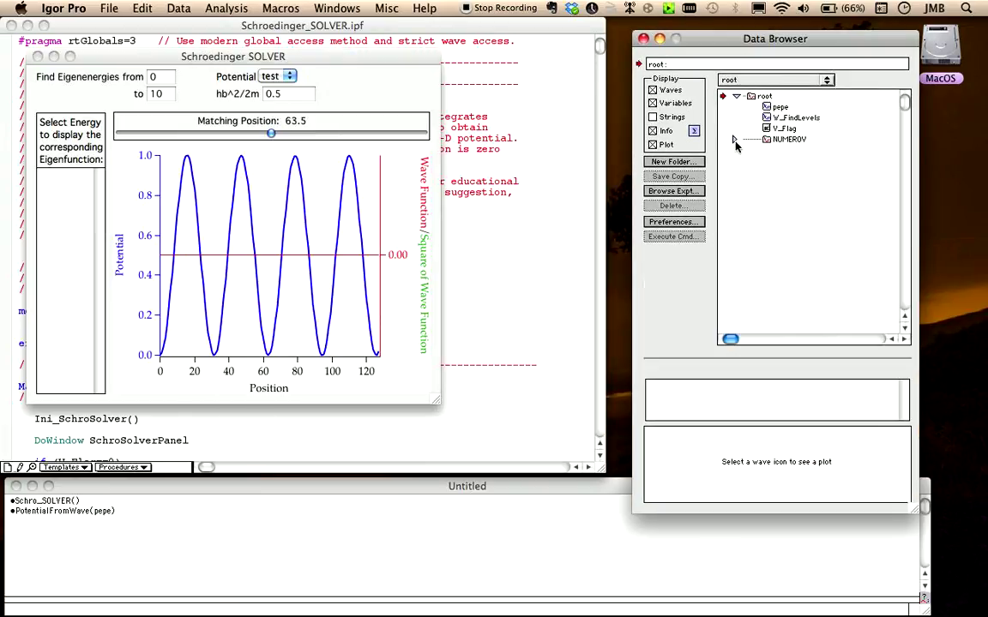
left_click(734, 139)
left_click(734, 292)
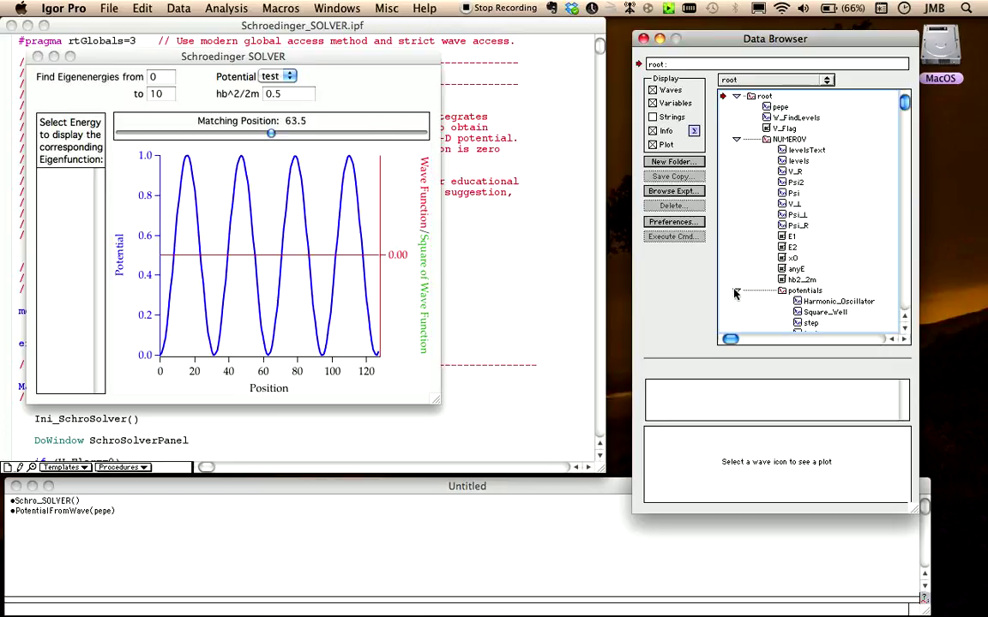
left_click(788, 291)
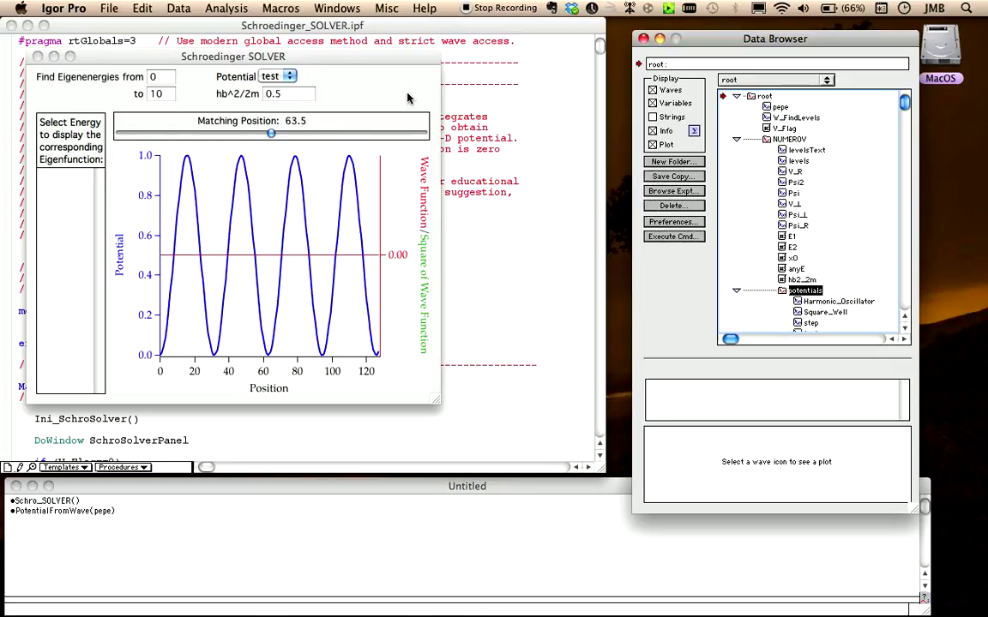